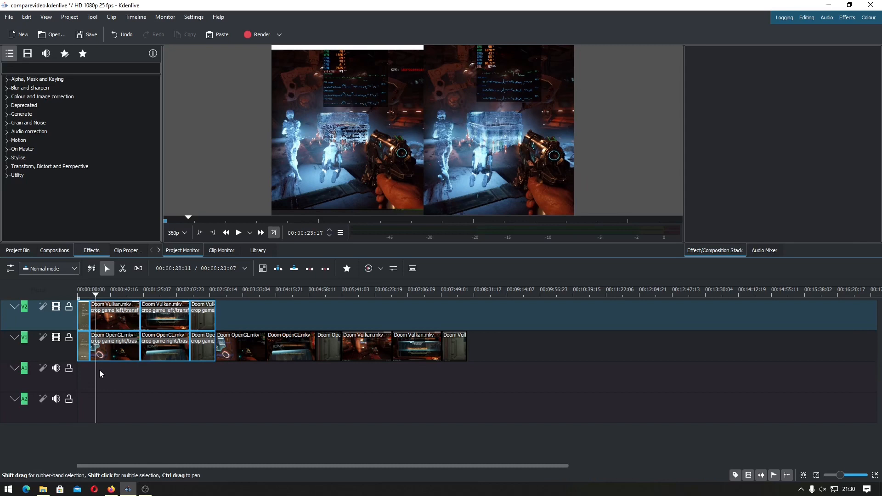
Play part of the finished side-by-side comparison and examine the crop and transform settings on its Doom OpenGL and Doom Vulkan clips
key("space")
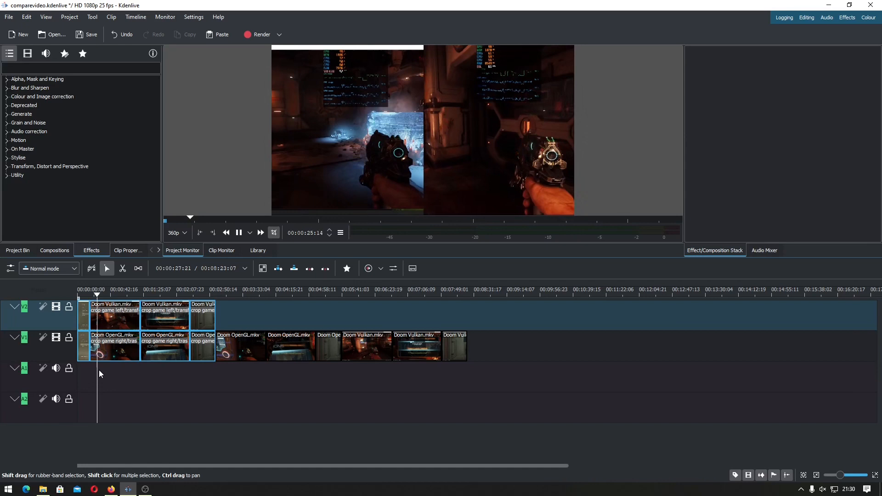
key("space")
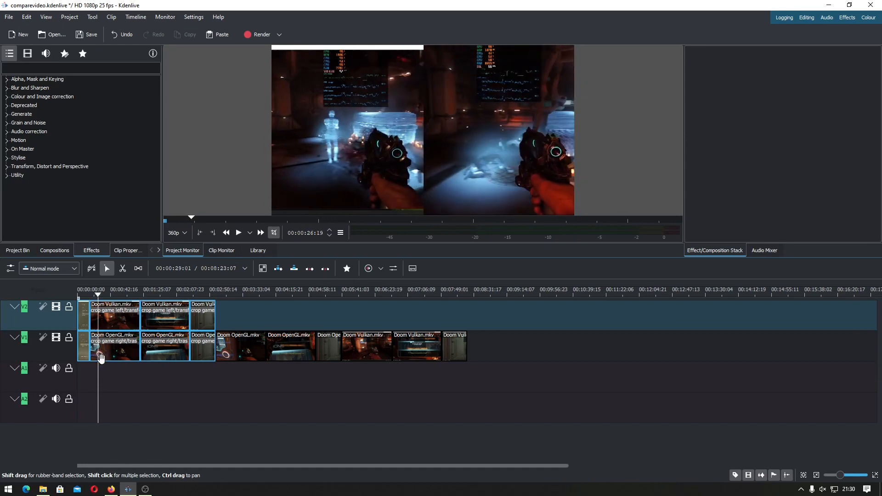
left_click(105, 347)
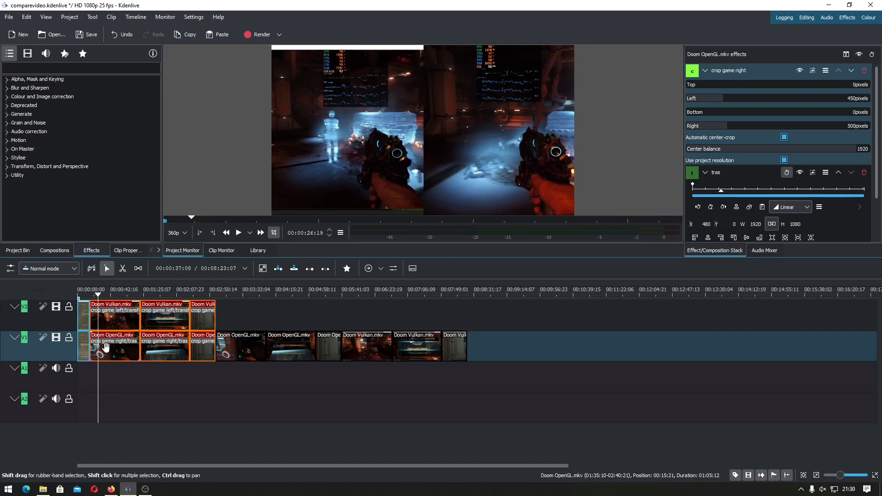
left_click(127, 327)
left_click(126, 354)
left_click(127, 320)
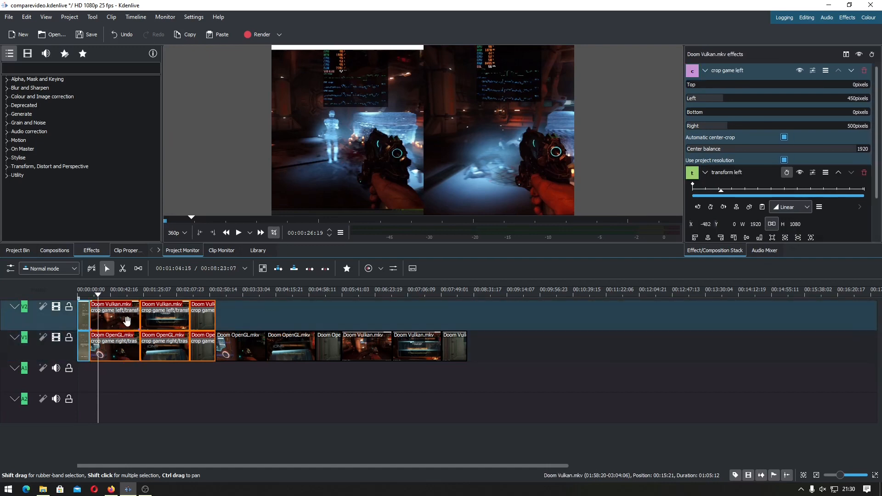
scroll(746, 177, "down", 2)
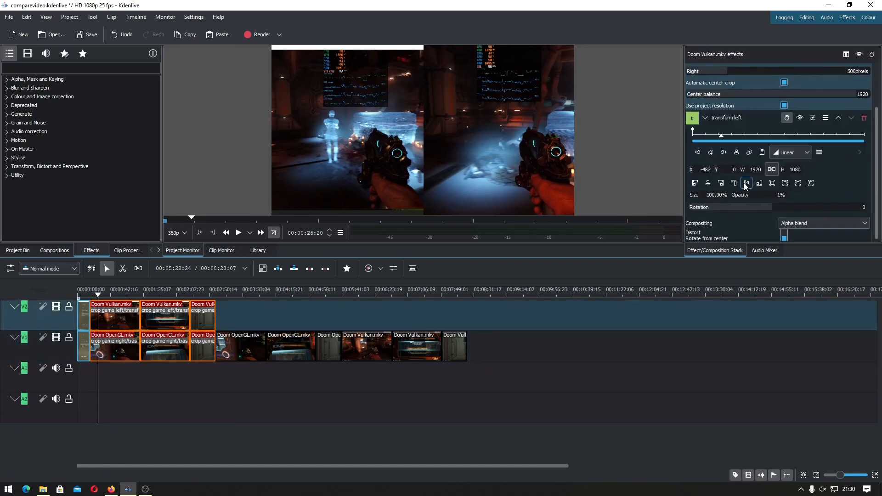
scroll(745, 185, "up", 2)
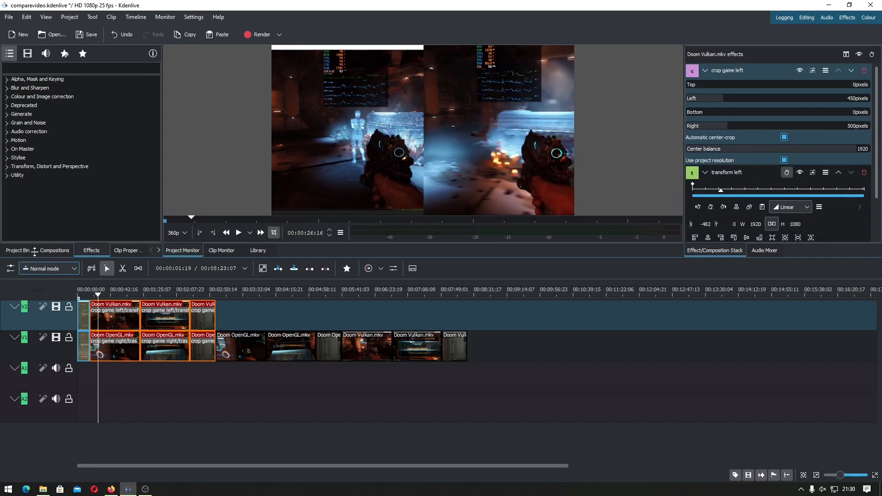
Add Doom OpenGL.mkv and Doom Vulkan.mkv from the project bin to track V1, beyond the existing clips
left_click(18, 250)
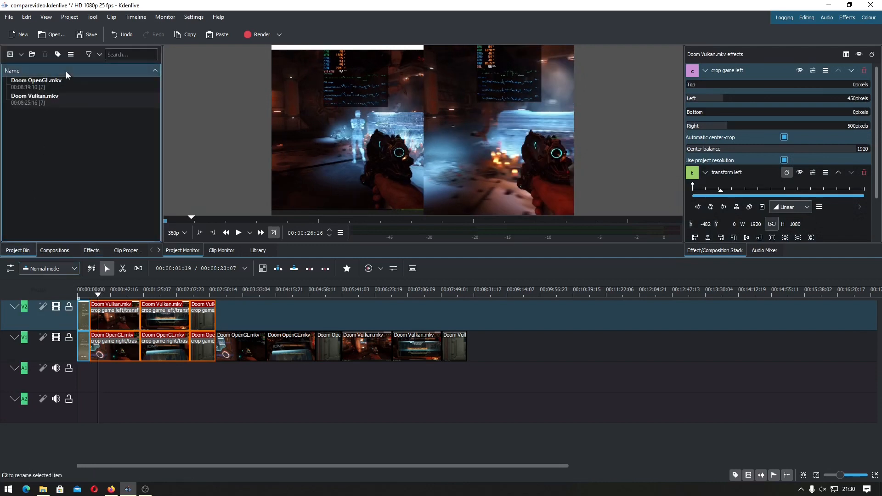
left_click(71, 84)
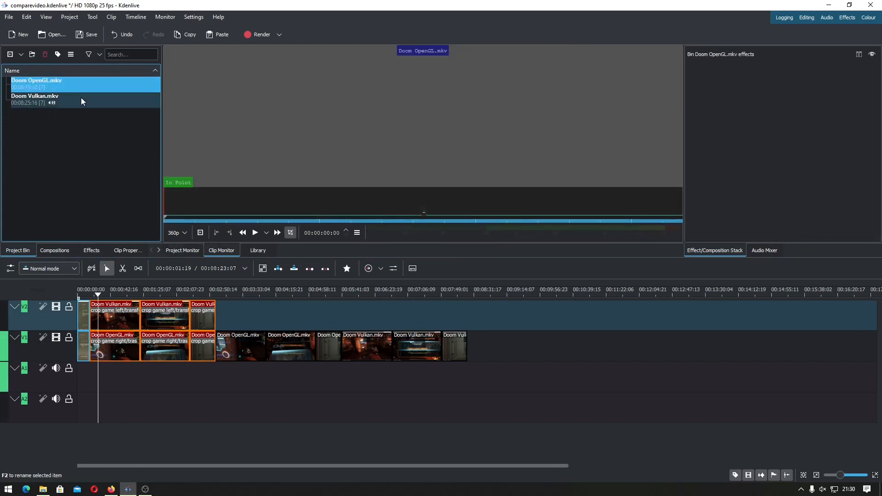
left_click(81, 97, "shift")
left_click_drag(81, 98, 590, 346)
scroll(590, 346, "right", 5)
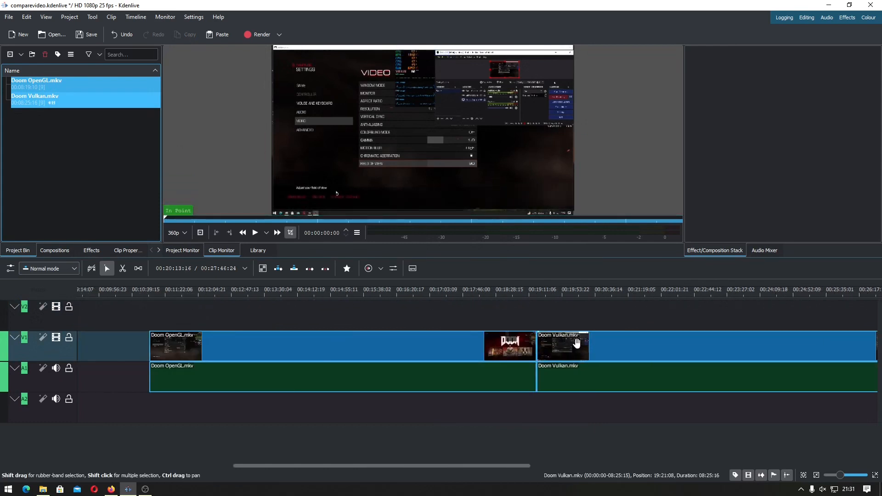
Ungroup the two newly added clips and delete the audio parts of both from track A1
right_click(568, 363)
left_click(615, 162)
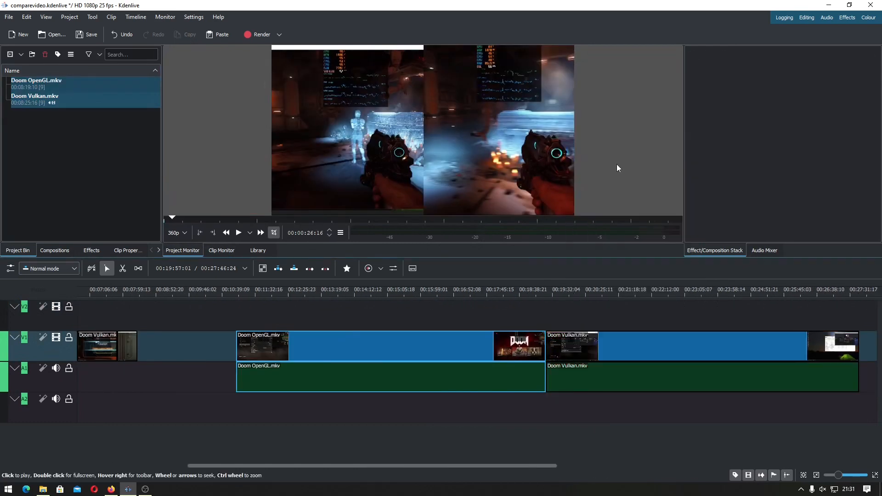
left_click(580, 374)
key("Delete")
right_click(469, 387)
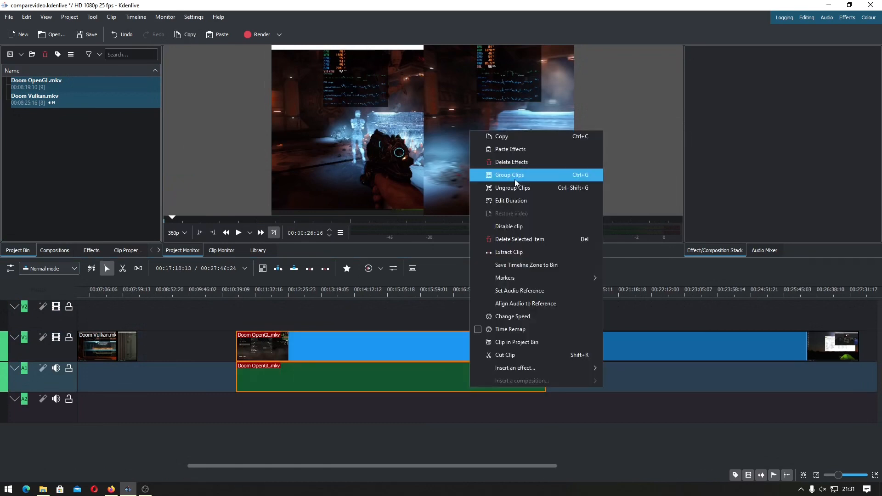
left_click(514, 186)
left_click(458, 382)
key("Delete")
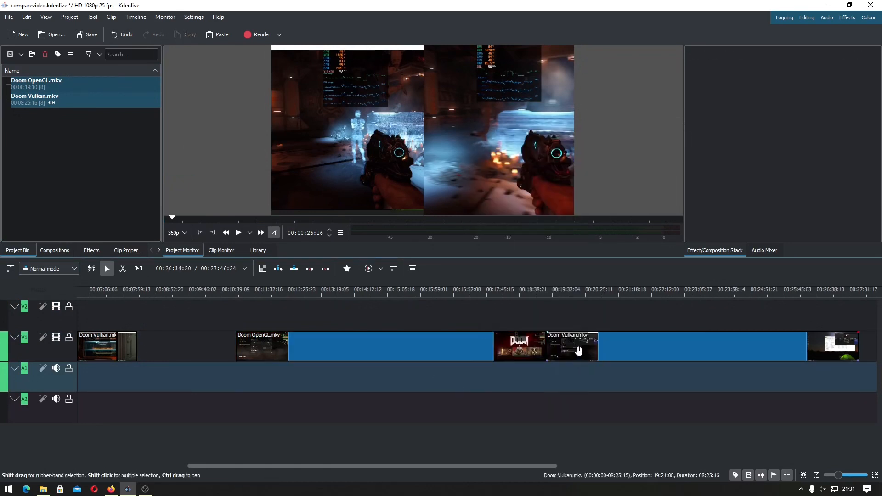
Move the new Doom Vulkan clip to track V2, aligned with the start of the new Doom OpenGL clip
scroll(491, 348, "up", 1, "ctrl")
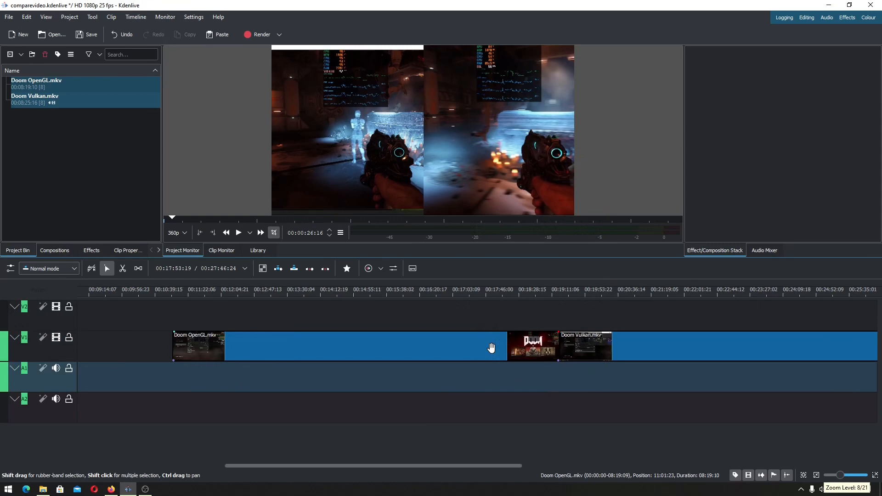
left_click_drag(606, 350, 219, 312)
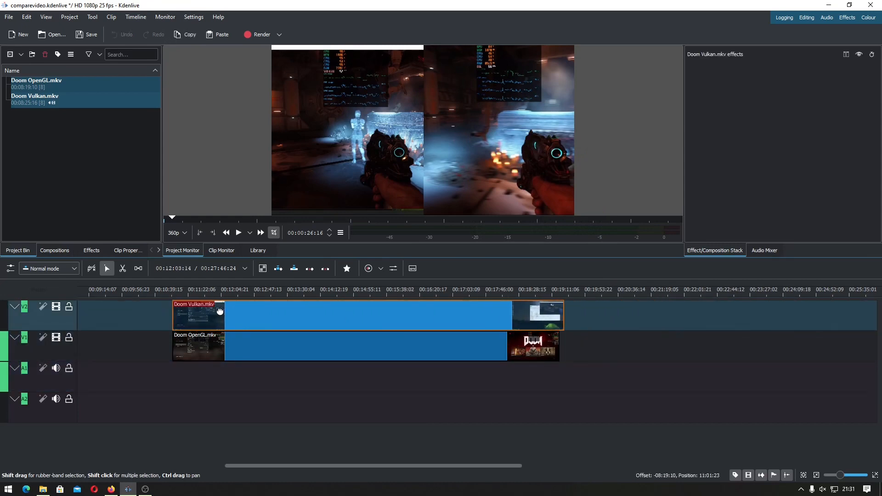
Preview the stacked Doom Vulkan and Doom OpenGL clips from their start and near their end, and inspect each clip
left_click(172, 374)
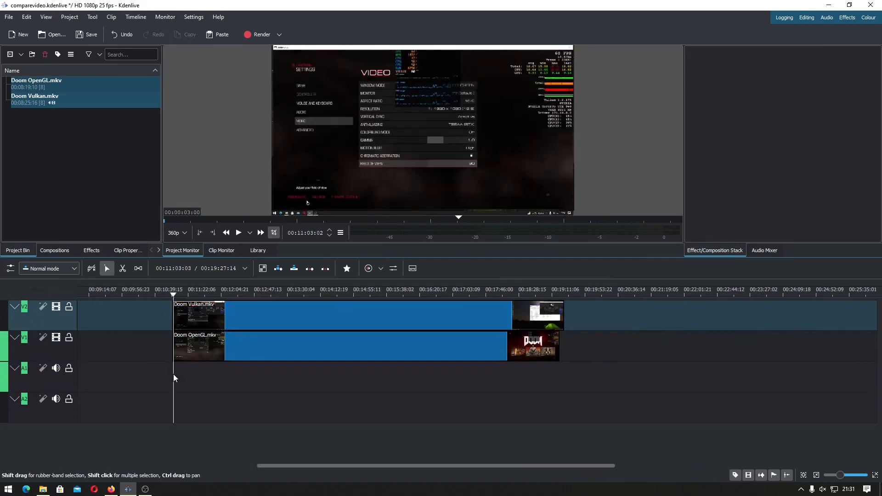
key("space")
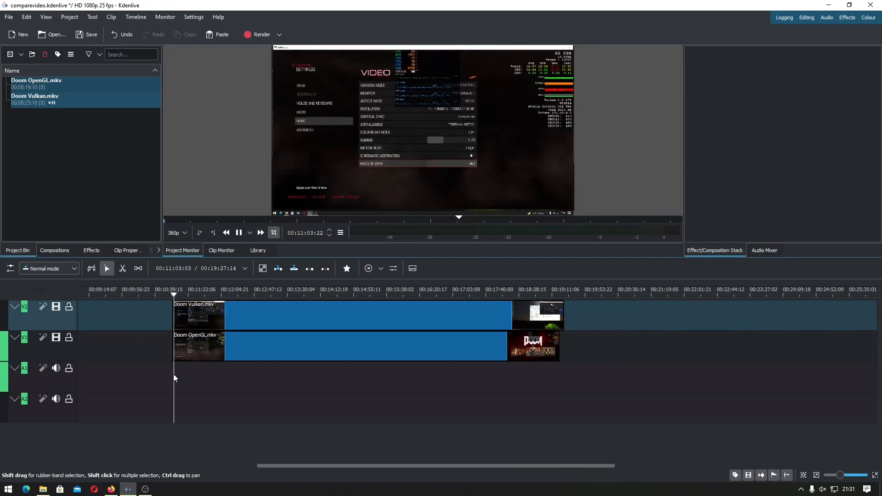
left_click_drag(185, 376, 503, 373)
left_click(458, 347)
left_click(417, 319)
left_click(413, 344)
left_click(323, 301)
left_click(276, 348)
left_click(228, 313)
left_click(228, 349)
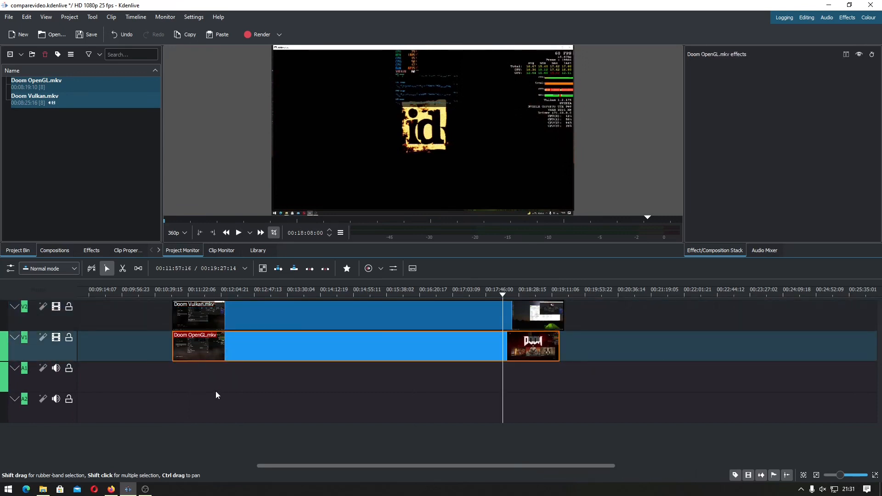
Apply the Edge Crop effect to the new Doom Vulkan clip on V2 and the new Doom OpenGL clip on V1
left_click(93, 251)
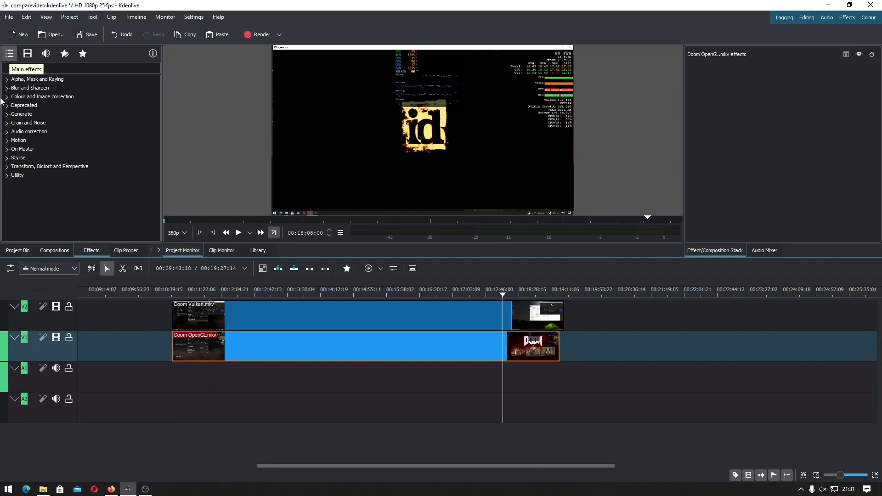
left_click(6, 167)
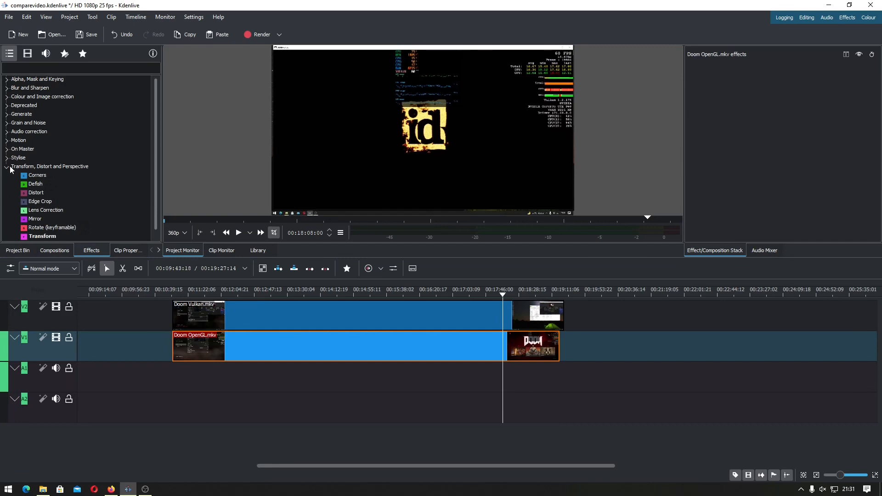
left_click(45, 203)
left_click_drag(45, 203, 251, 321)
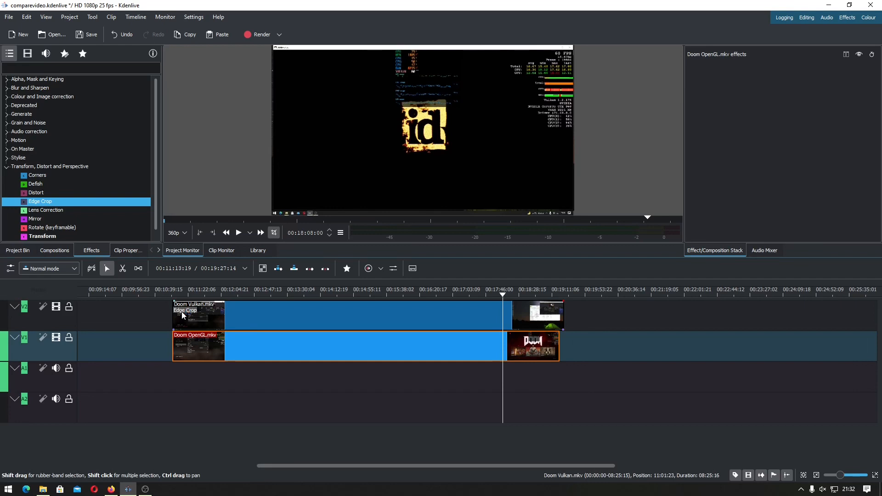
key("super+plus")
key("super+plus")
key("super+plus")
key("super+plus")
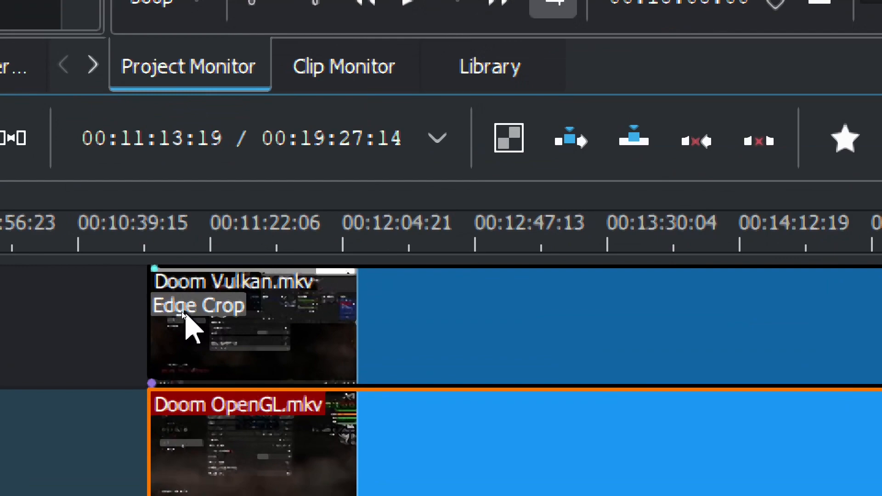
key("super+minus")
key("super+minus")
key("super+minus")
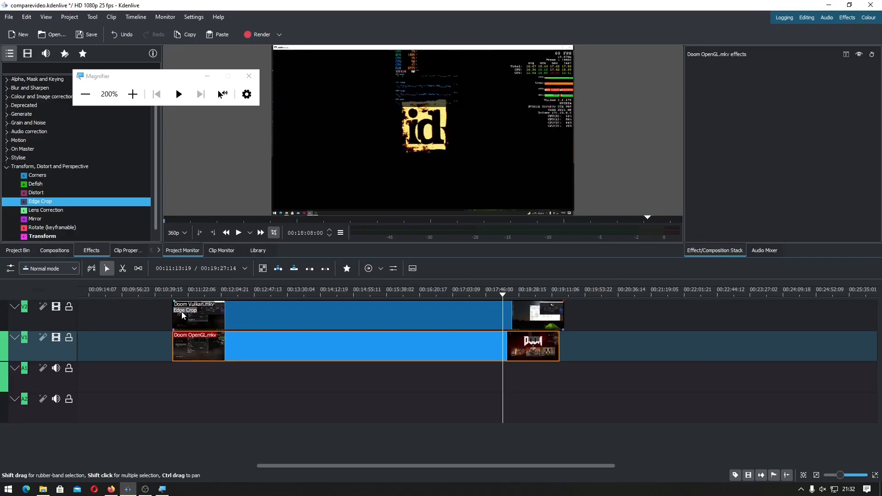
left_click_drag(75, 203, 198, 355)
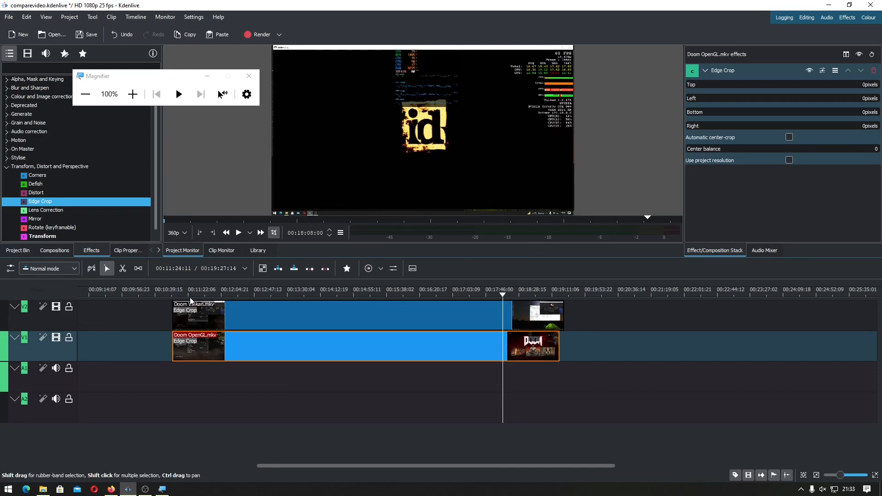
Compare the crop and transform values of the finished Doom Vulkan clip with the Edge Crop settings of the new clips
scroll(123, 385, "left", 10)
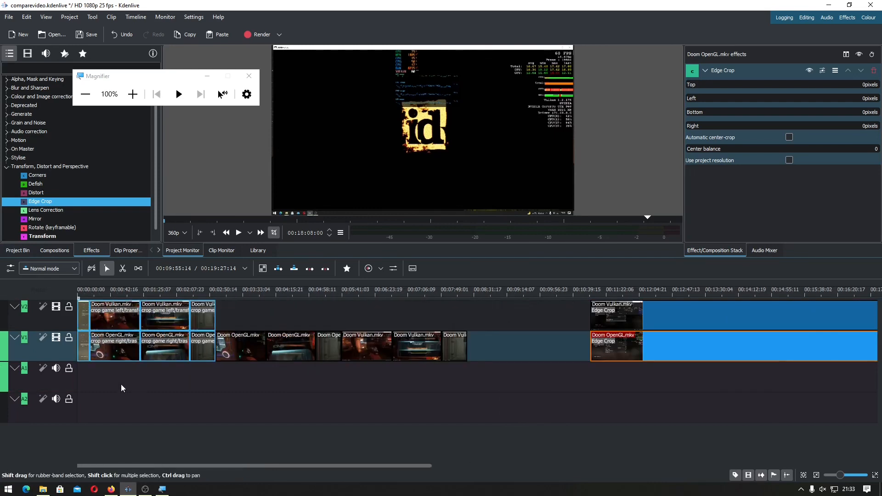
left_click(113, 319)
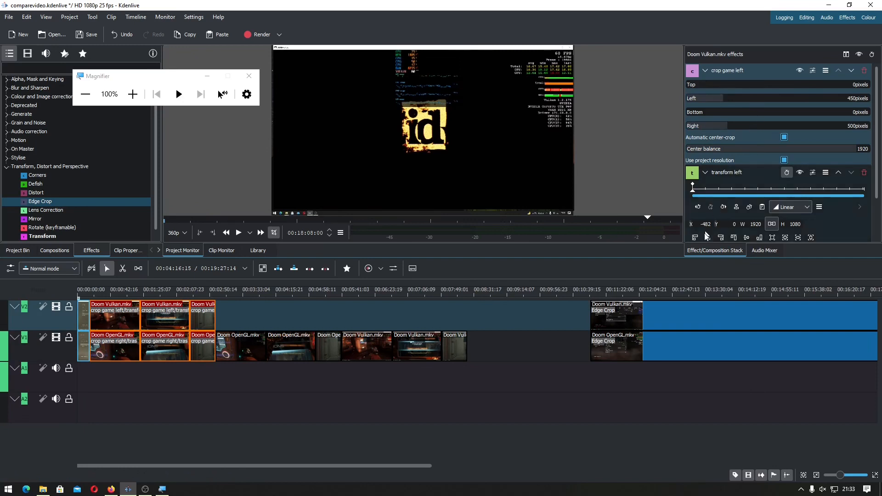
scroll(679, 304, "down", 2)
left_click(664, 312)
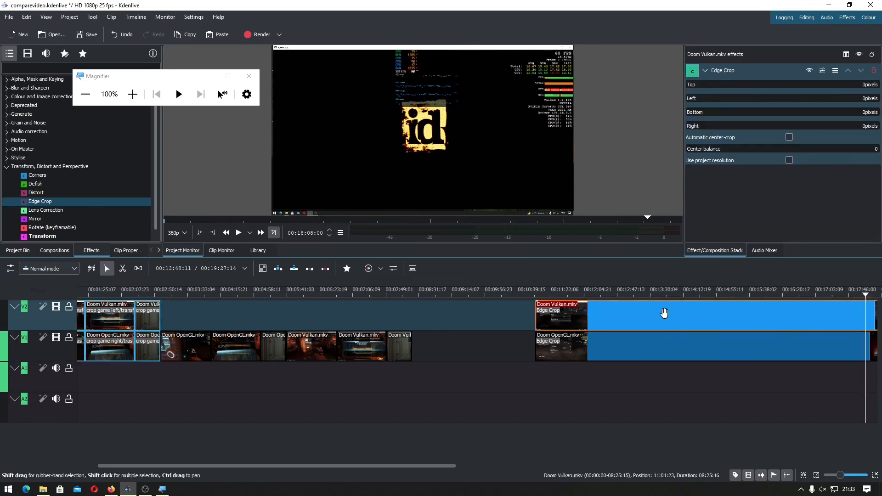
scroll(663, 311, "down", 4)
left_click(607, 340)
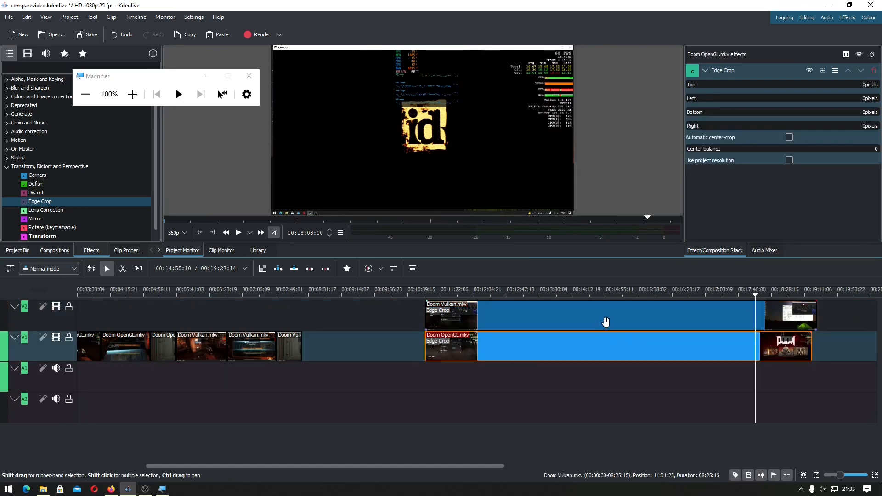
Set the Edge Crop on the new Doom Vulkan clip to 450 pixels left and 500 pixels right
left_click(606, 321)
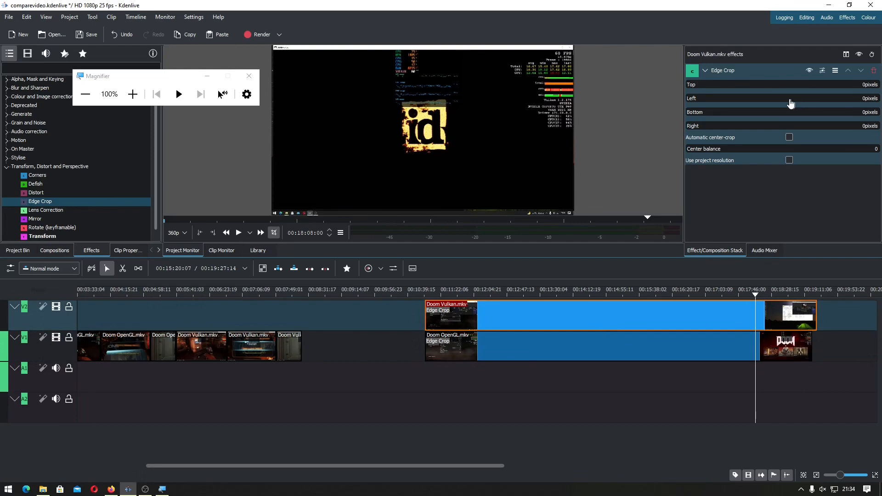
left_click_drag(691, 101, 731, 104)
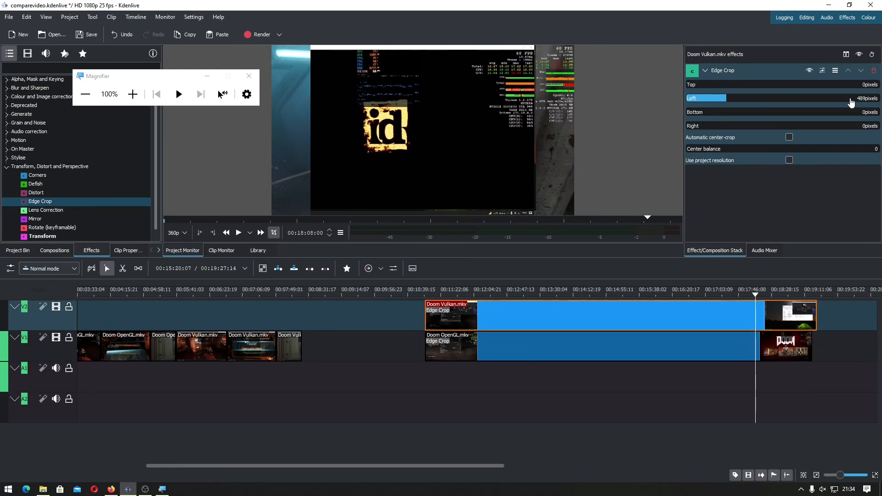
left_click(851, 102)
type("450")
left_click(855, 126)
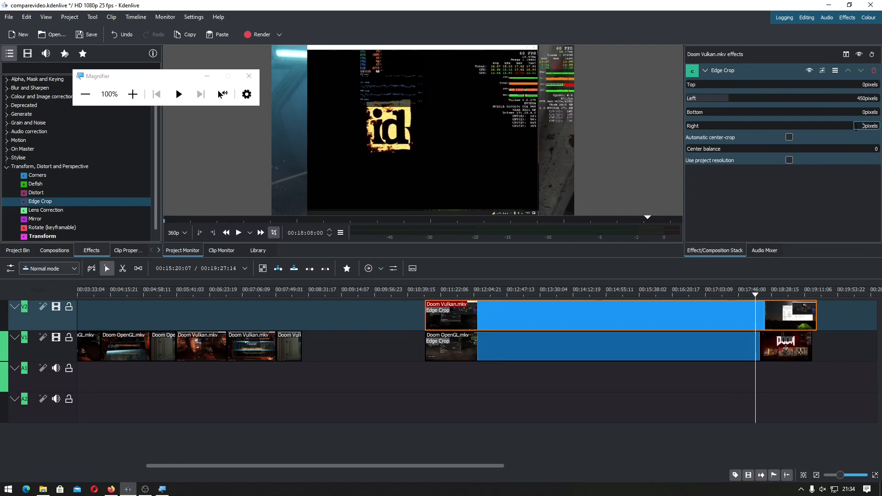
type("500")
key("Return")
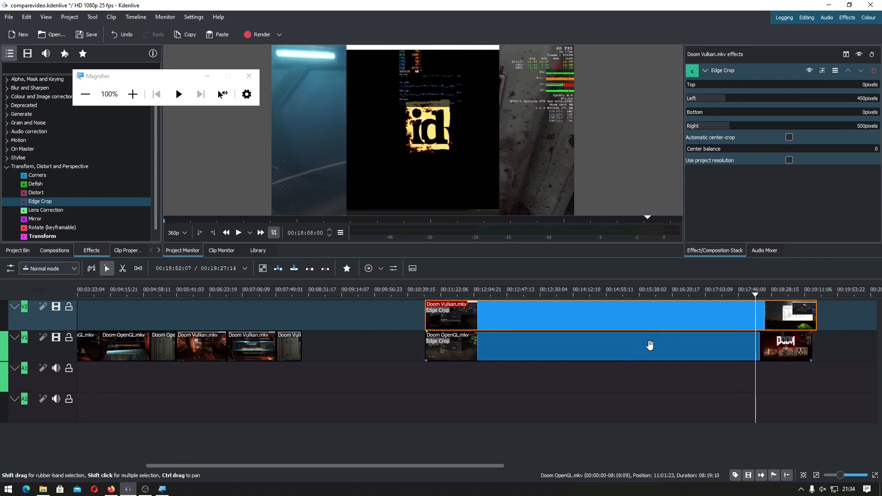
Set the left Edge Crop value of the new Doom OpenGL clip to 450 pixels
left_click(650, 344)
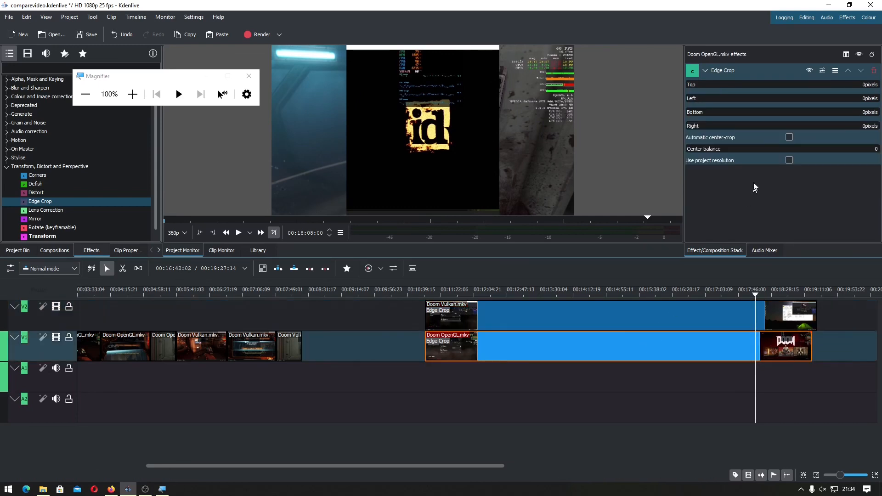
left_click_drag(779, 106, 794, 102)
left_click(846, 98)
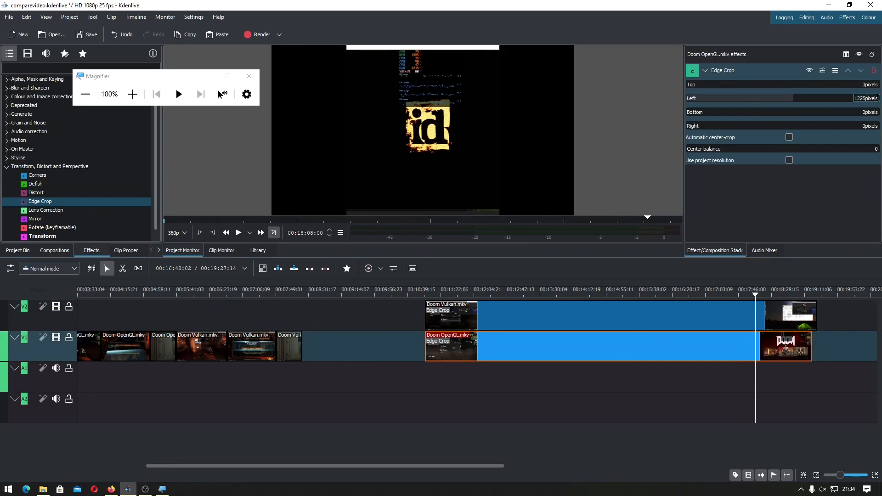
double_click(868, 99)
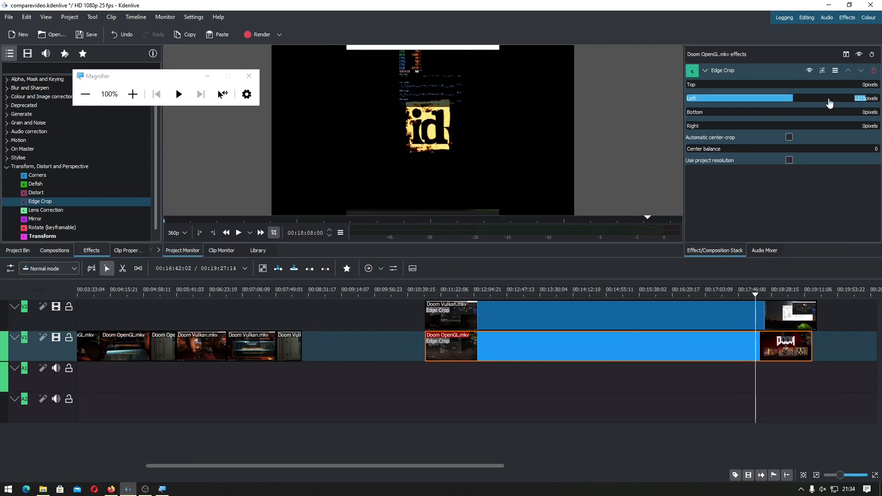
type("450")
key("Return")
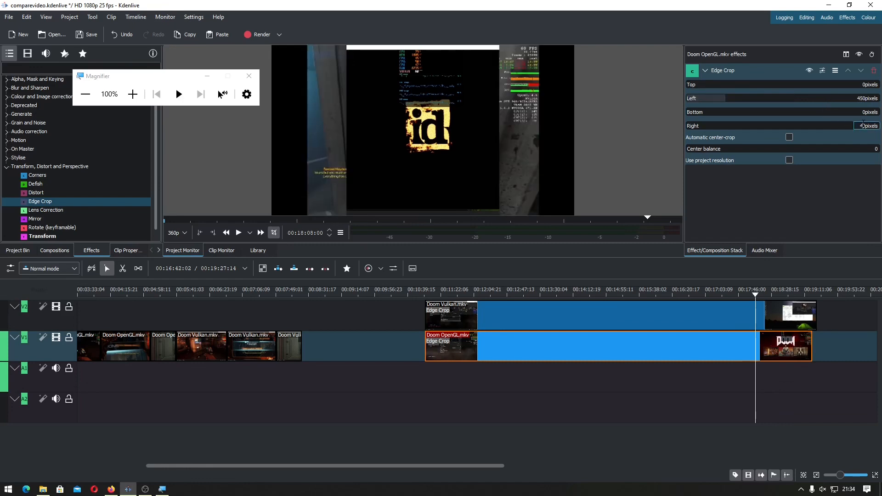
Set the right Edge Crop value of the new Doom OpenGL clip to 500 pixels and check both clips' crop settings against each other
type("50")
key("Return")
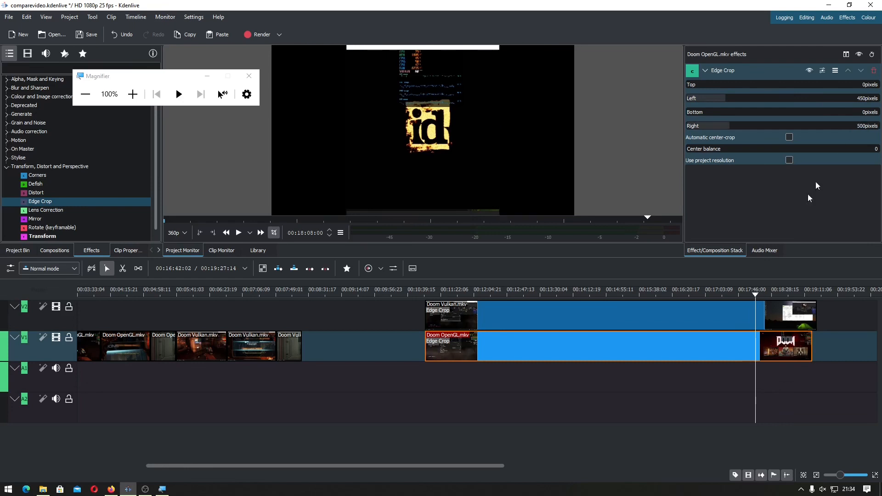
left_click(689, 323)
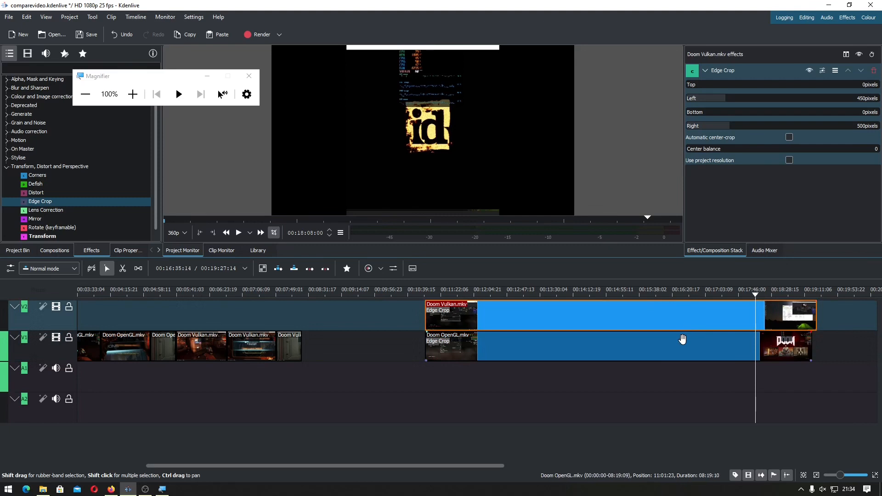
left_click(659, 348)
left_click(660, 320)
left_click(650, 354)
left_click(651, 320)
left_click(648, 349)
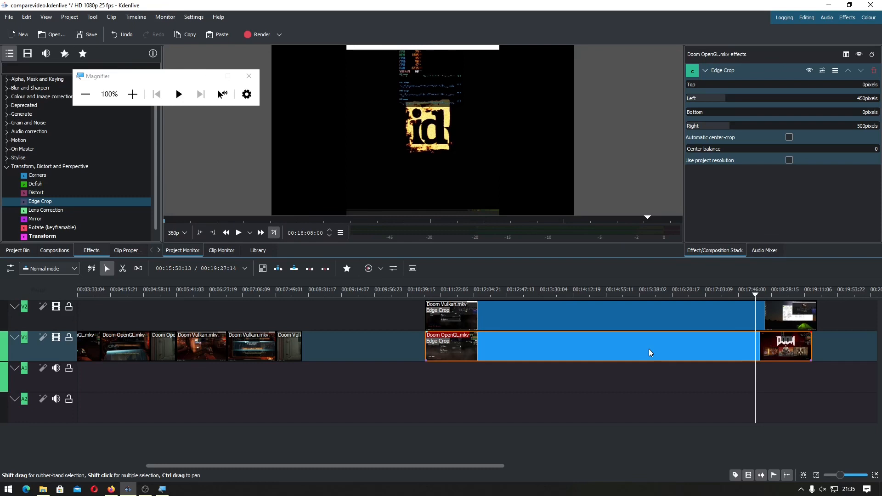
Apply the Transform effect to the new Doom Vulkan clip on V2 and Doom OpenGL clip on V1, checking both effect stacks
left_click(53, 236)
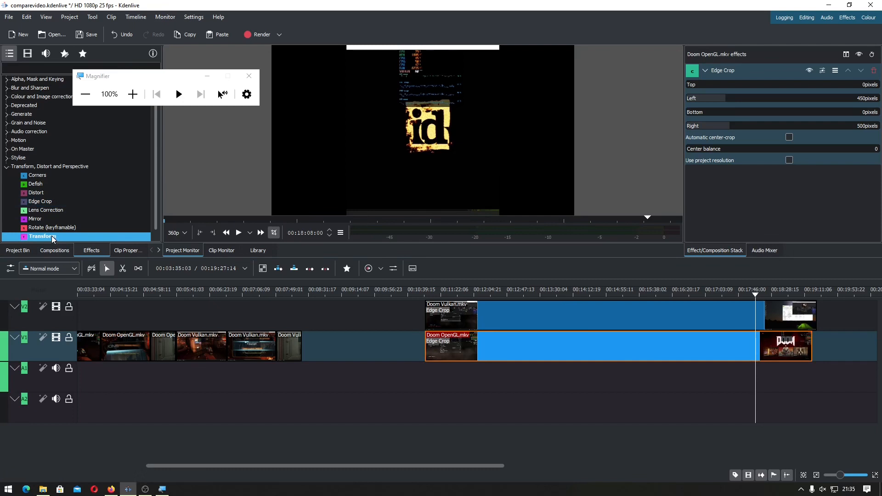
left_click_drag(53, 238, 482, 321)
left_click_drag(105, 238, 514, 350)
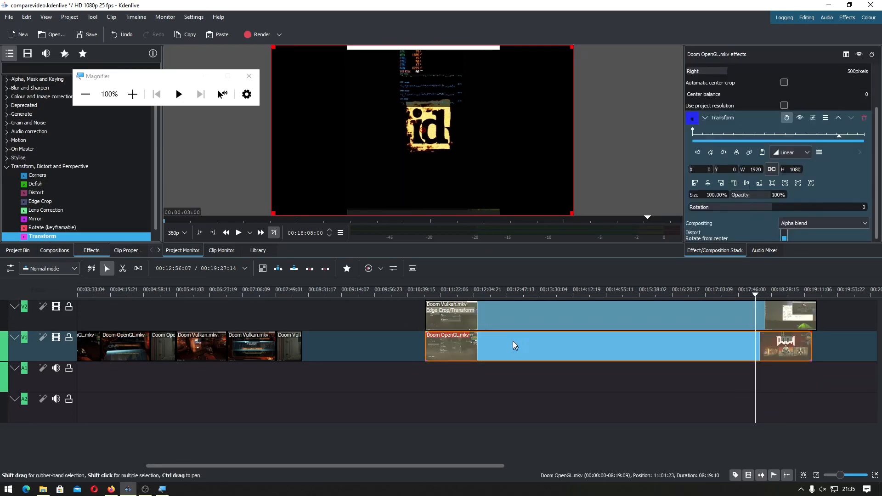
left_click(514, 317)
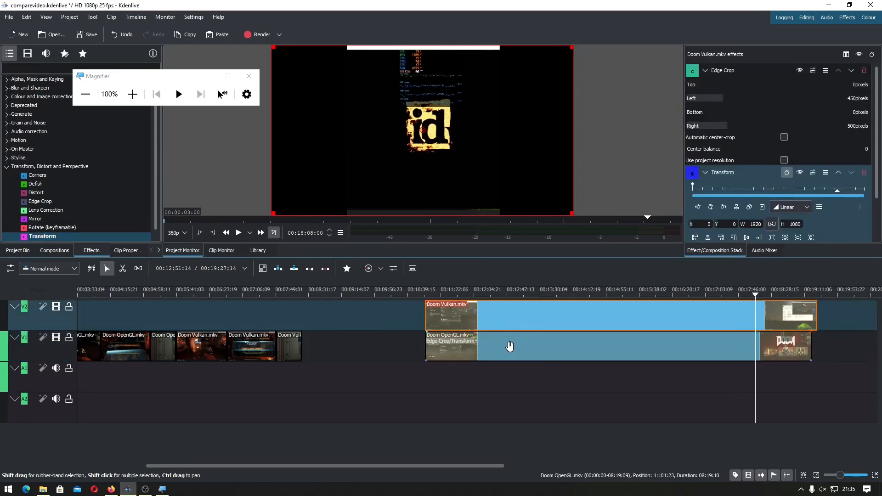
left_click(513, 346)
left_click(516, 319)
left_click(518, 350)
left_click(519, 324)
Position the clips side by side in the frame, Doom Vulkan at about X -473, Y 5 and Doom OpenGL at about X 497, Y 2
left_click(517, 353)
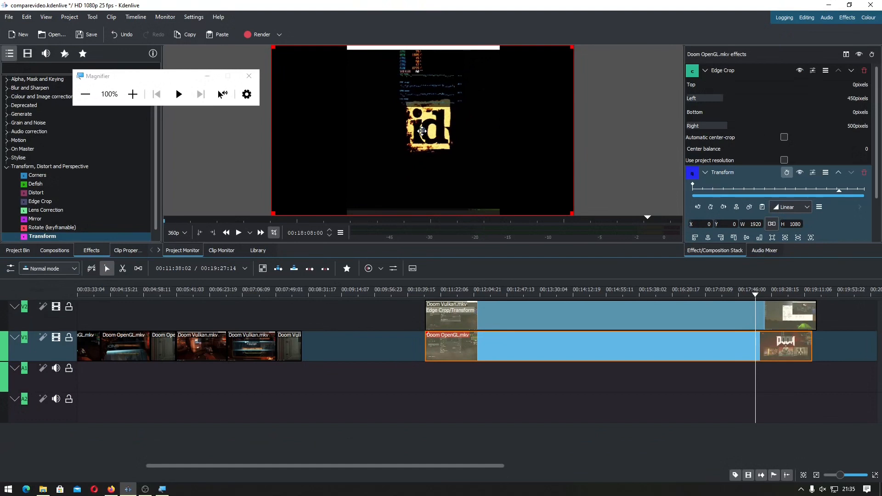
left_click_drag(421, 131, 519, 132)
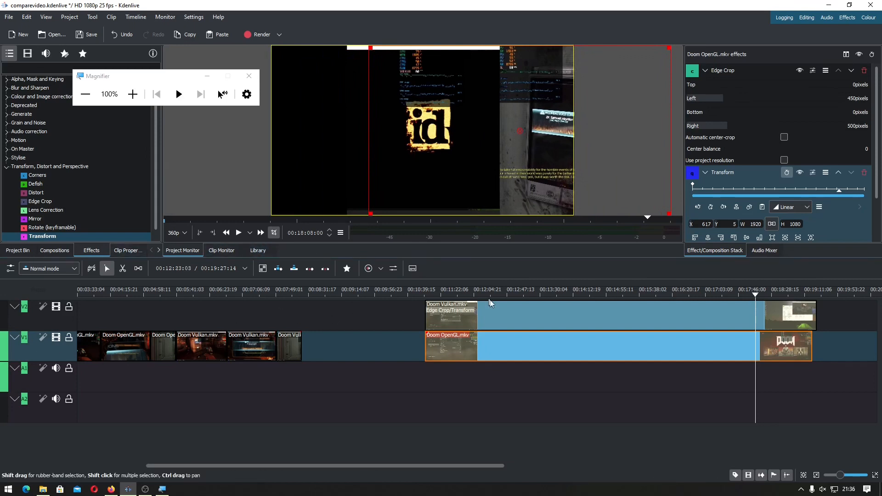
left_click(498, 317)
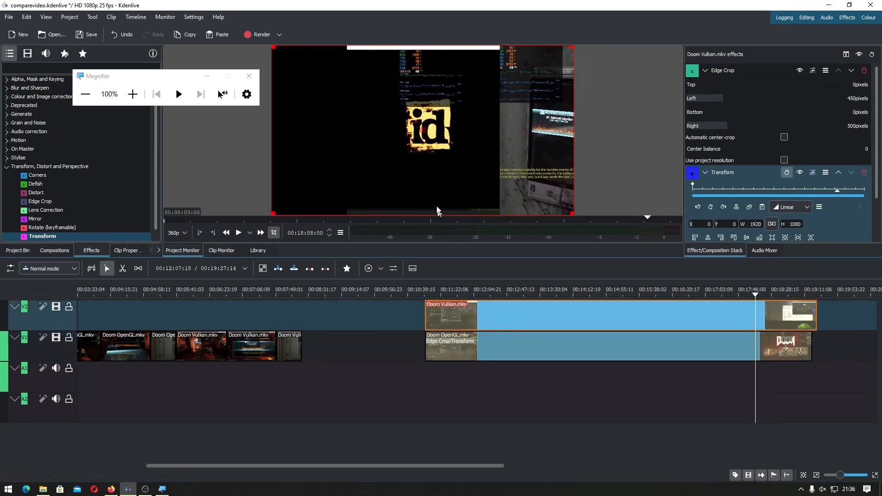
left_click_drag(413, 130, 348, 131)
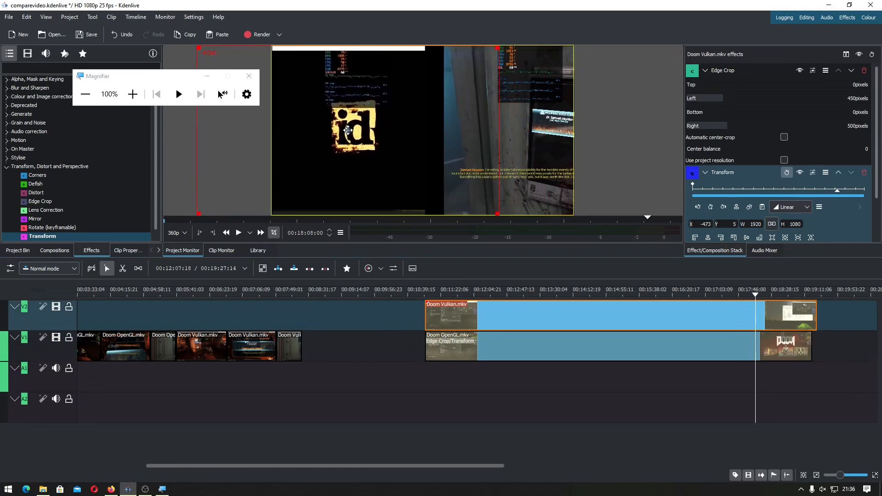
left_click(555, 360)
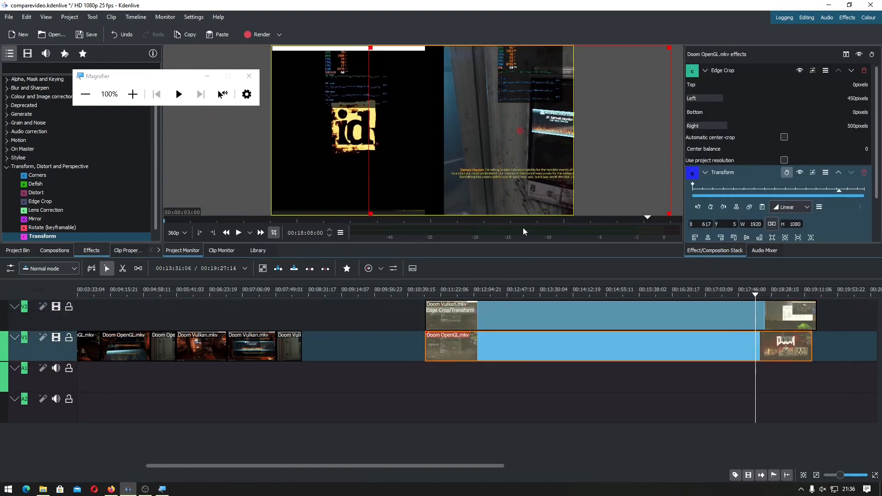
left_click_drag(520, 131, 500, 131)
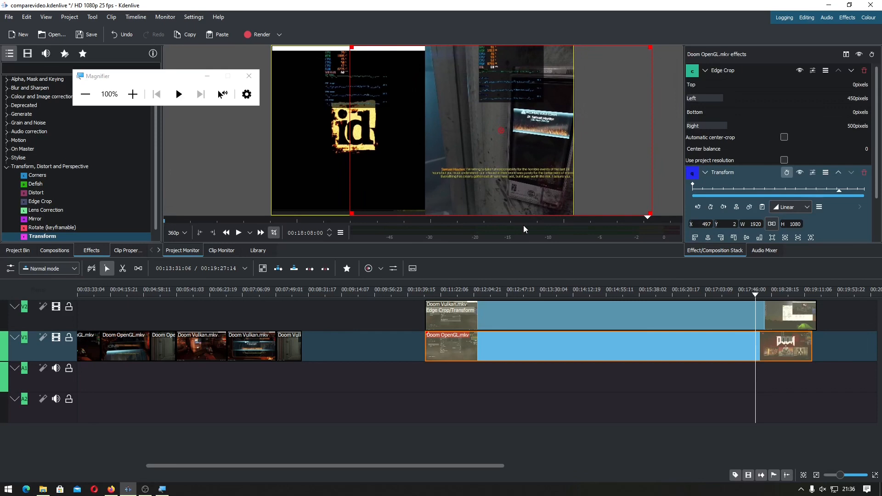
Play back several points of the new stacked section to preview the side-by-side comparison
left_click(435, 378)
key("space")
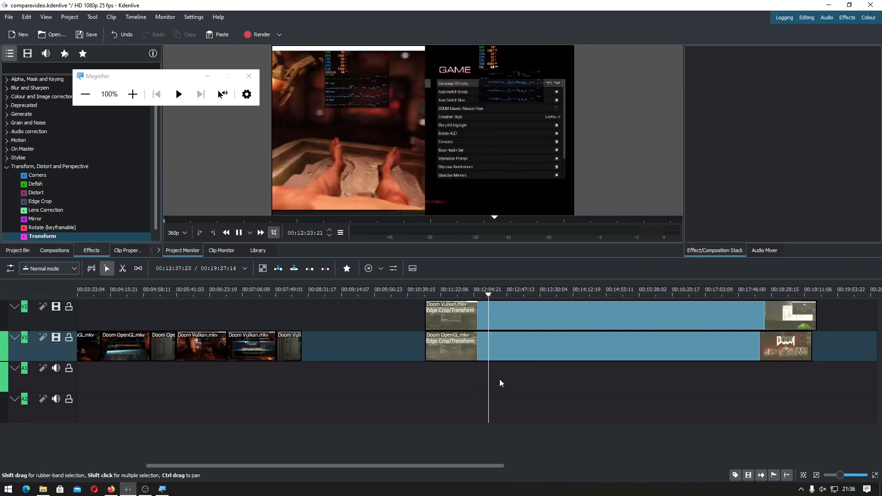
left_click(500, 379)
left_click(513, 377)
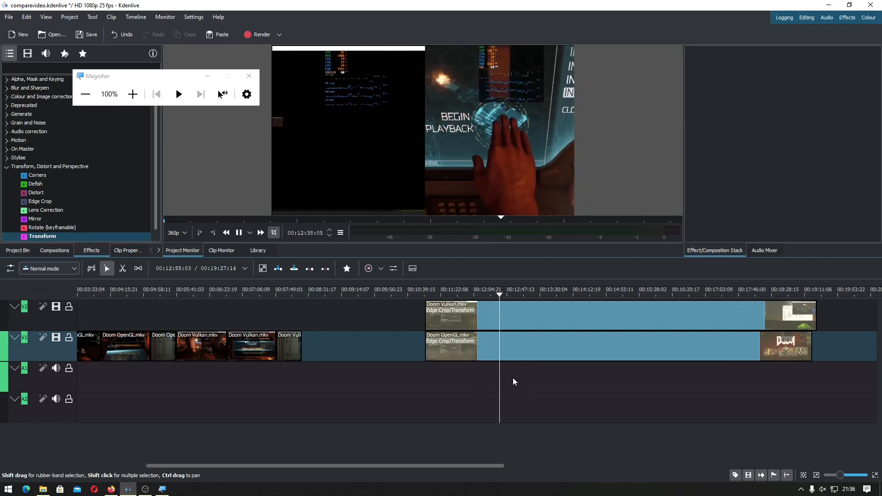
key("space")
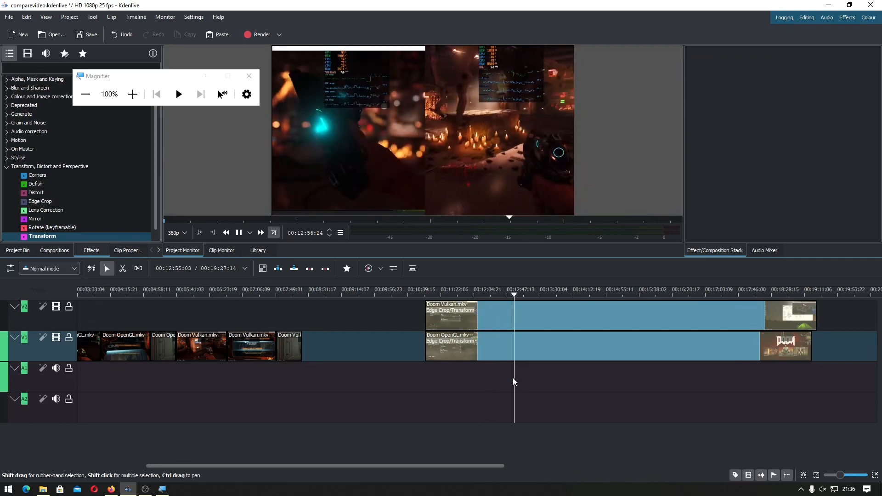
key("space")
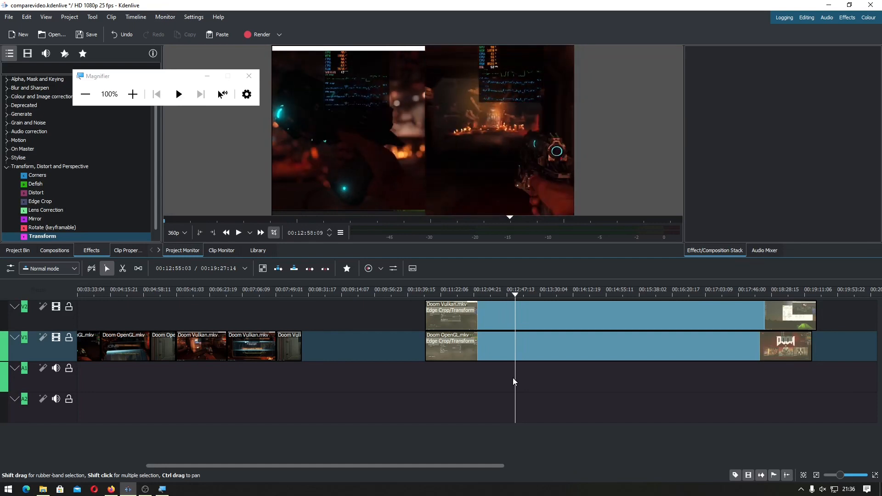
Compare the Edge Crop and Transform settings of the new Doom OpenGL and Doom Vulkan clips
left_click(515, 355)
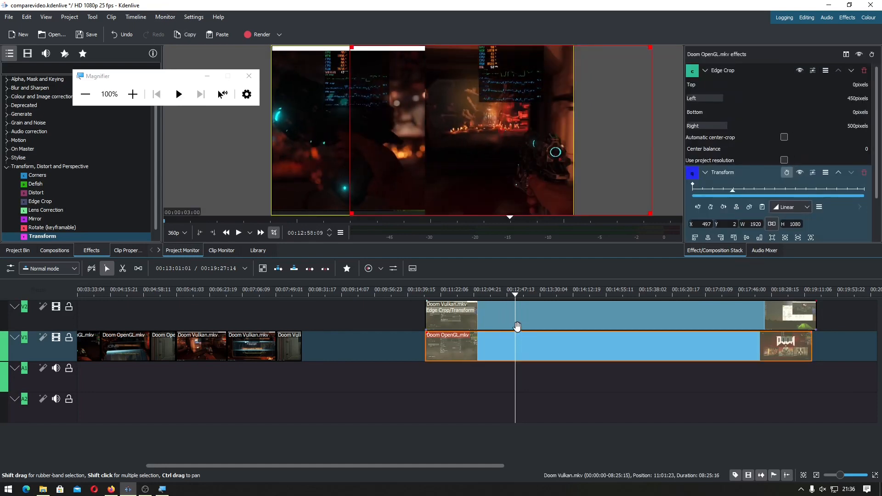
left_click(517, 326)
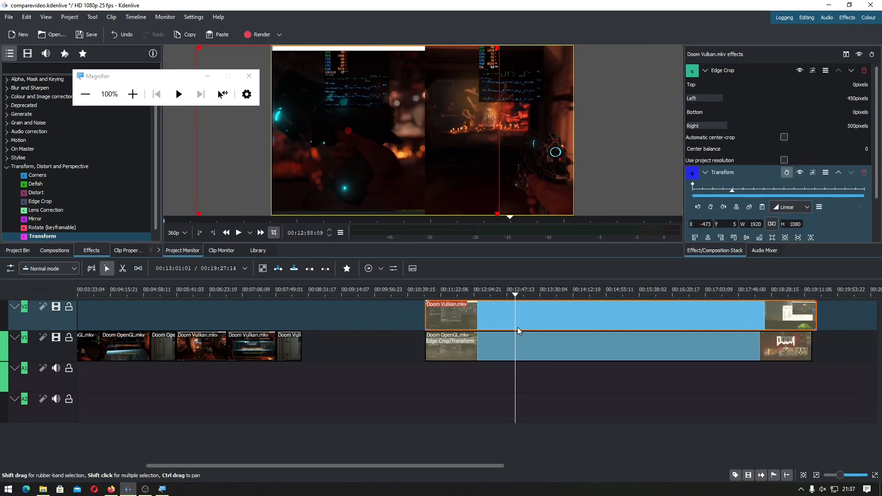
left_click(516, 353)
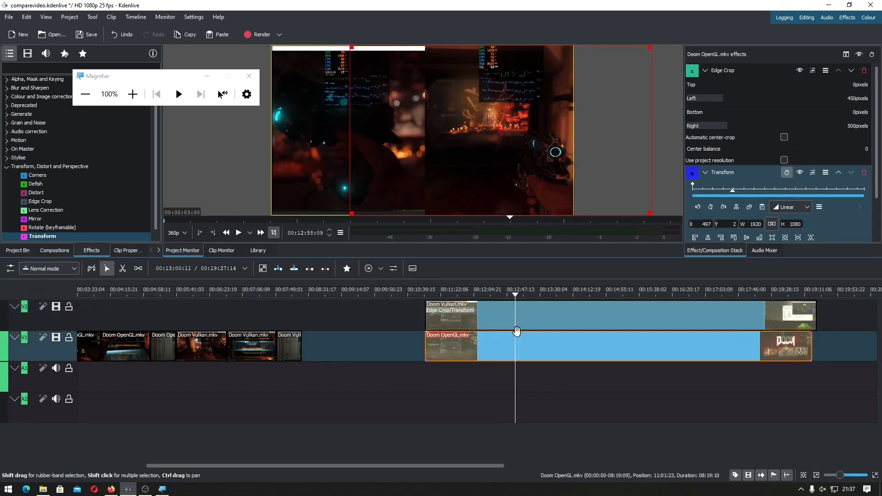
left_click(516, 318)
left_click(517, 346)
left_click(518, 312)
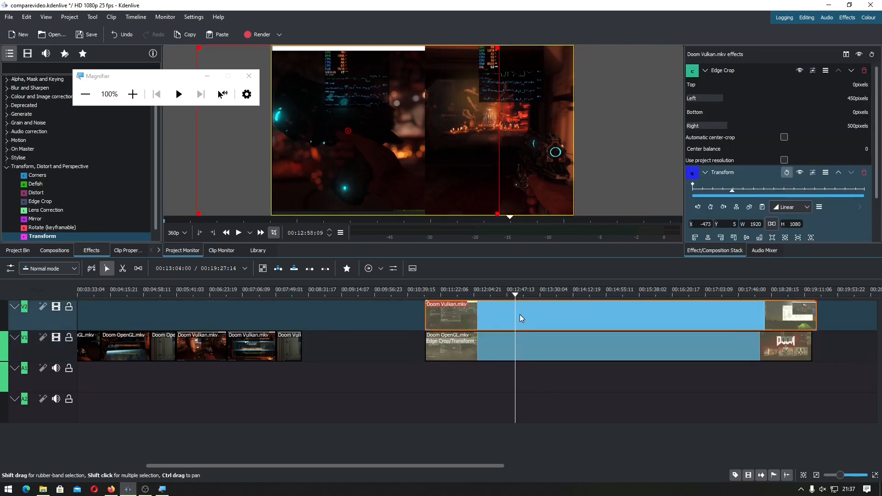